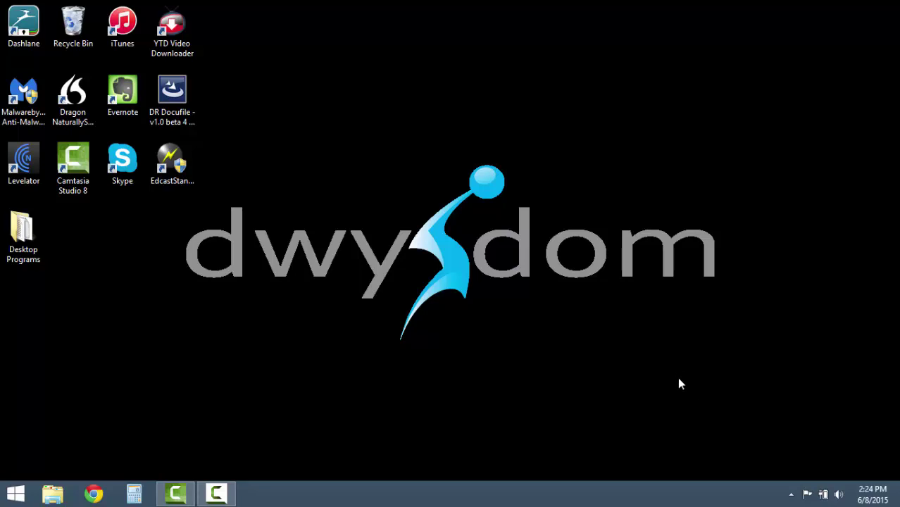
Launch the DR Docufile setup and advance the InstallShield Wizard past its first page.
left_click(172, 92)
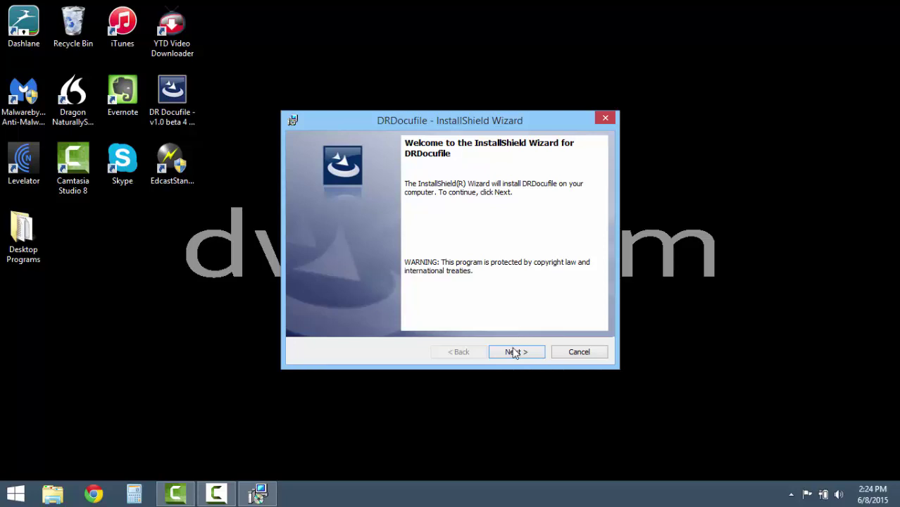
left_click(515, 351)
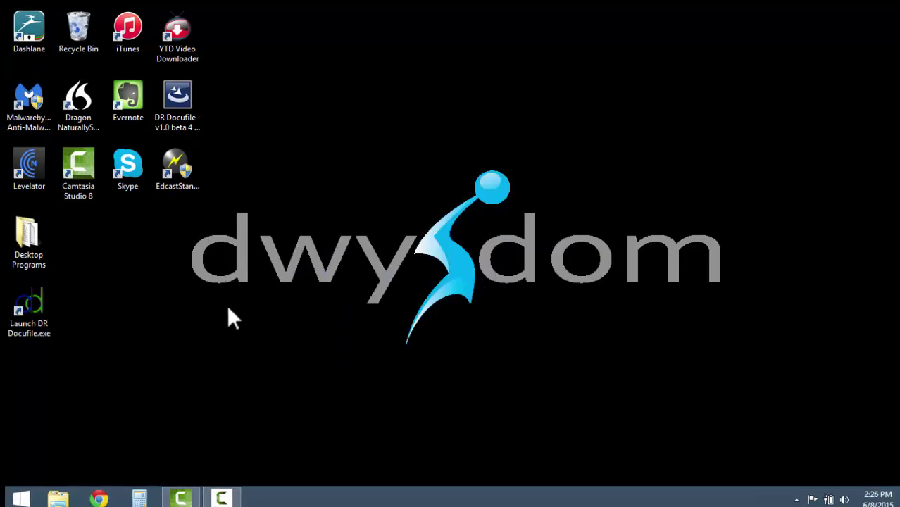
Start DR Docufile from its desktop shortcut and reveal the hidden tray icons.
double_click(41, 303)
left_click(776, 499)
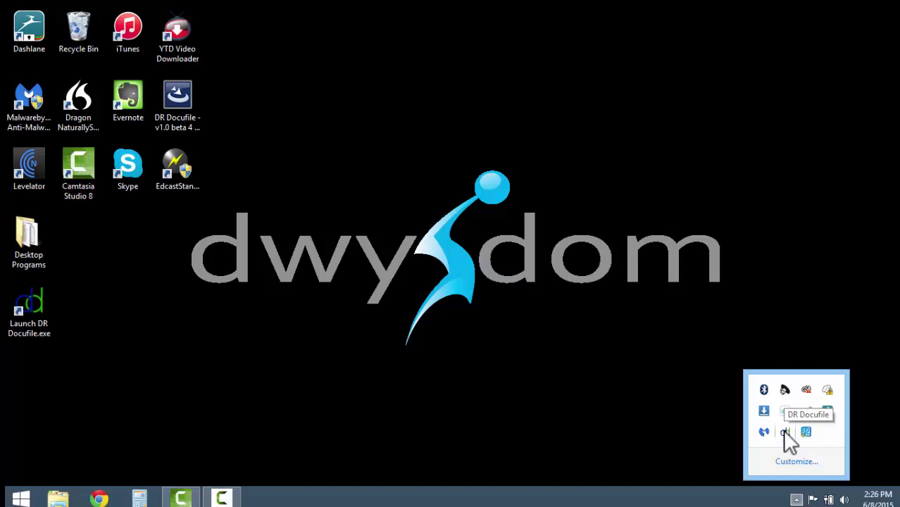
Open the DR Docufile drop window, move it to the top right, and bring up its tray menu.
left_click(783, 431)
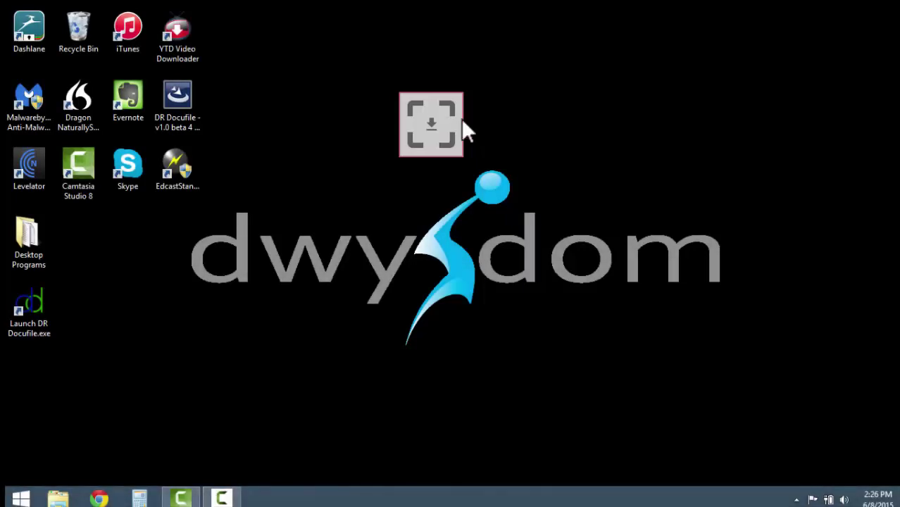
left_click_drag(462, 122, 787, 87)
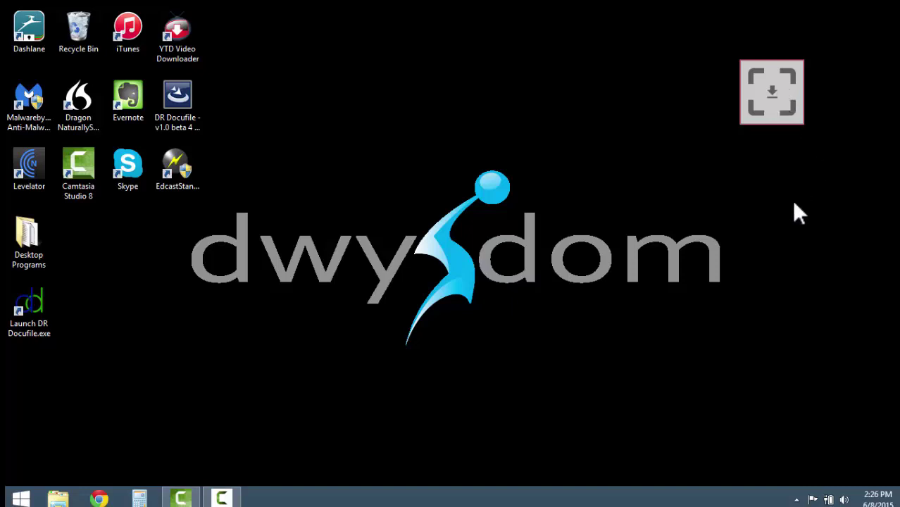
left_click(796, 499)
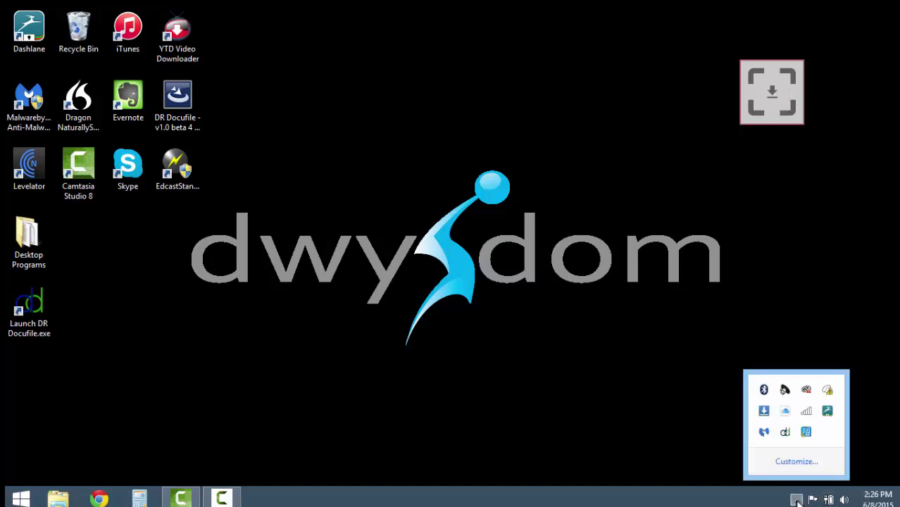
right_click(787, 432)
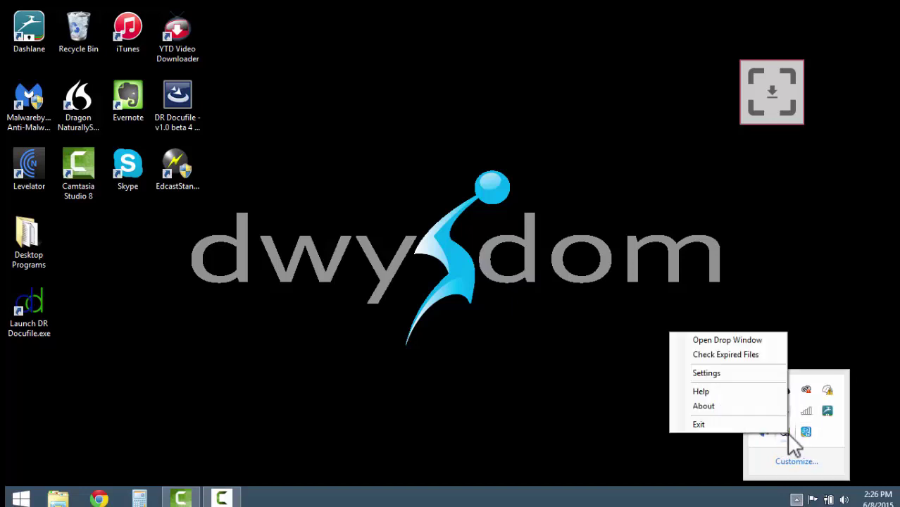
Choose Settings from the tray menu and log in with the administrator username and password.
left_click(726, 373)
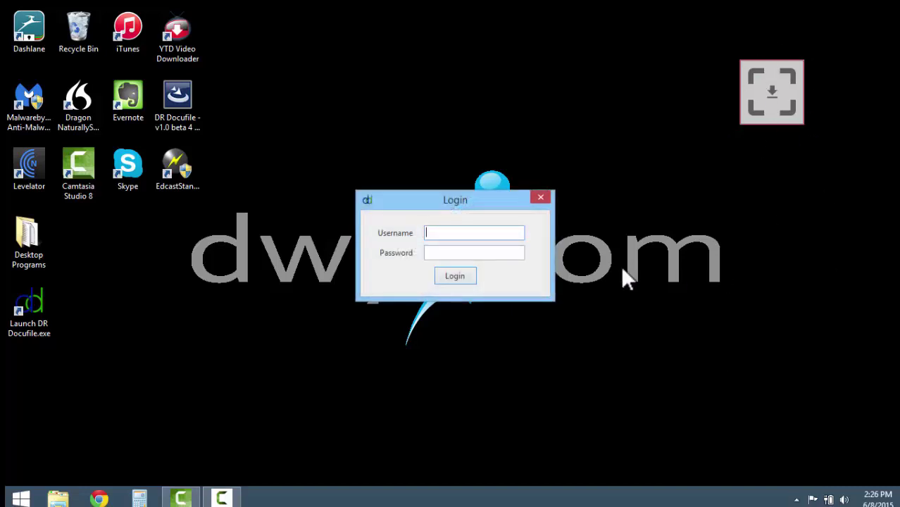
type("admin")
key("Tab")
type("admin")
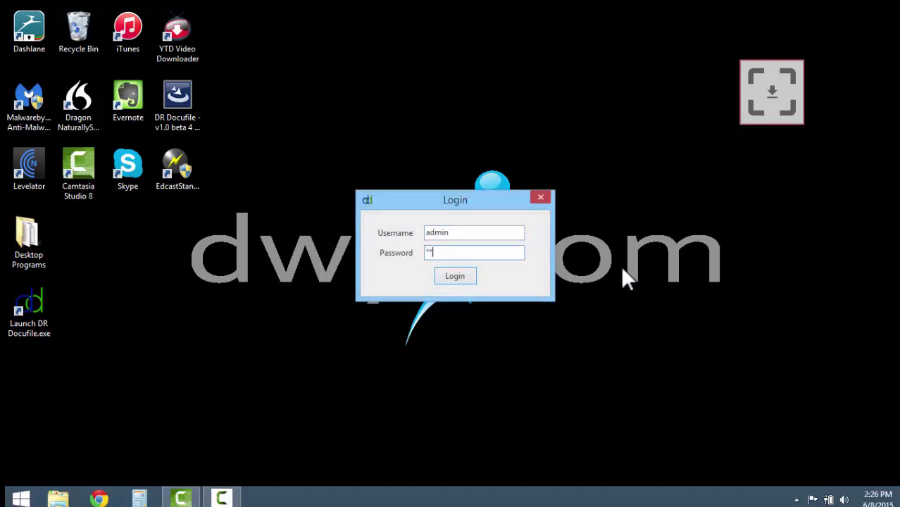
key("Return")
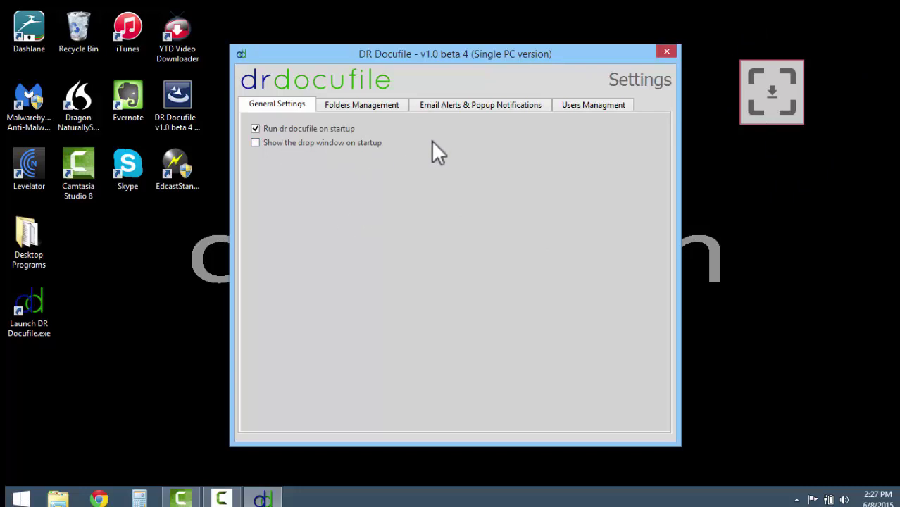
View the Users Management tab and check the Account Type options without changing anything.
left_click(570, 109)
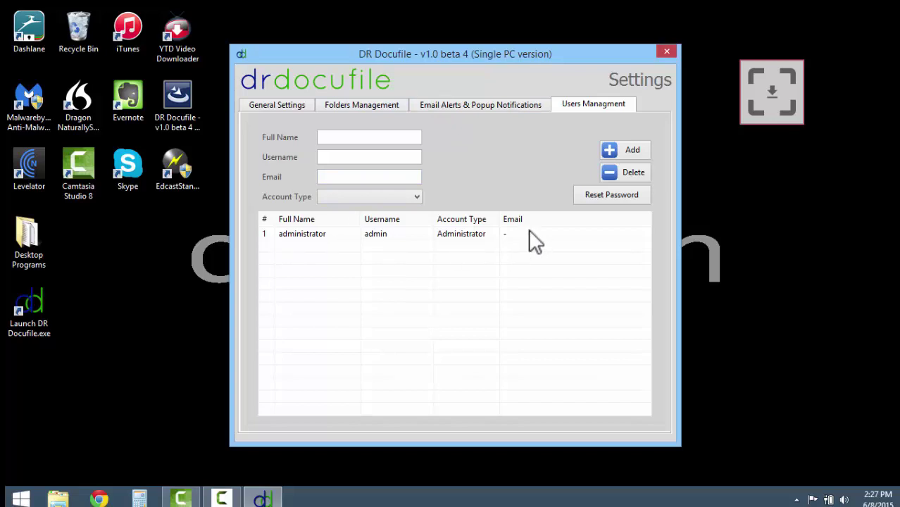
left_click(416, 199)
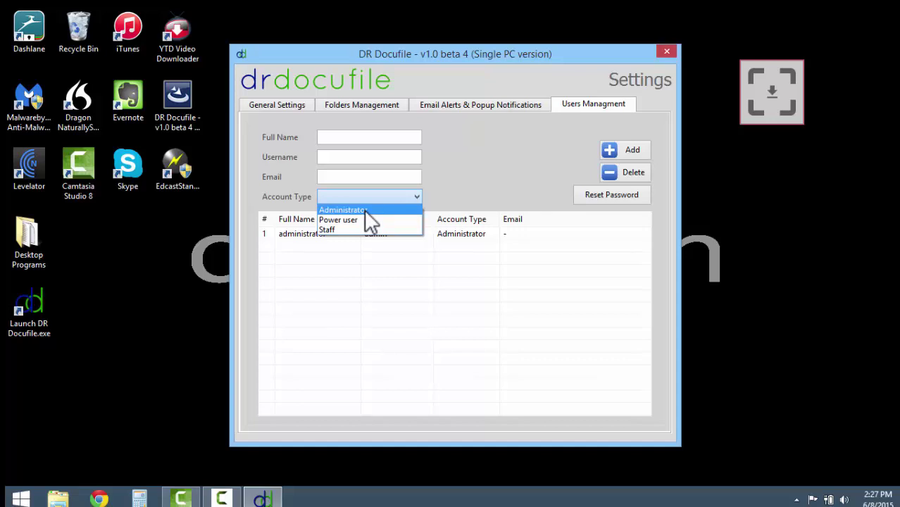
left_click(481, 169)
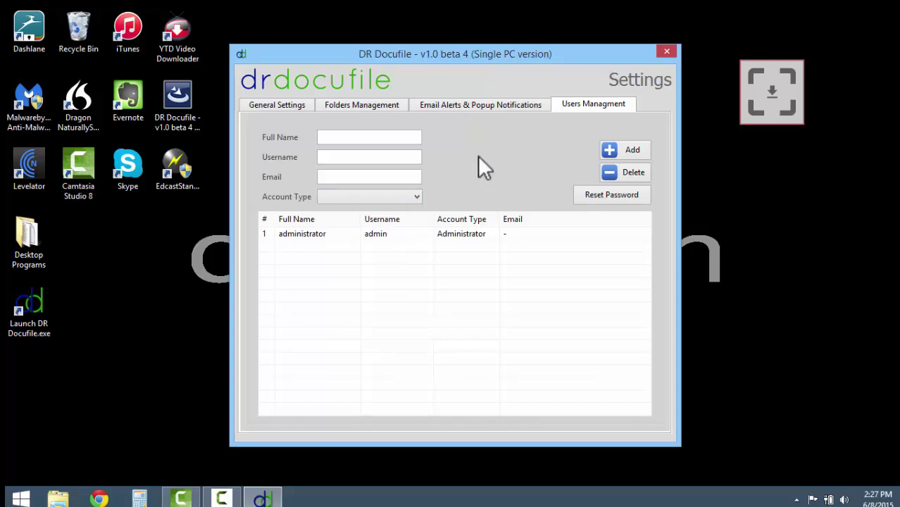
Enable Send Email Alerts on the Email Alerts tab, dismiss the error, and focus the Port field.
left_click(476, 107)
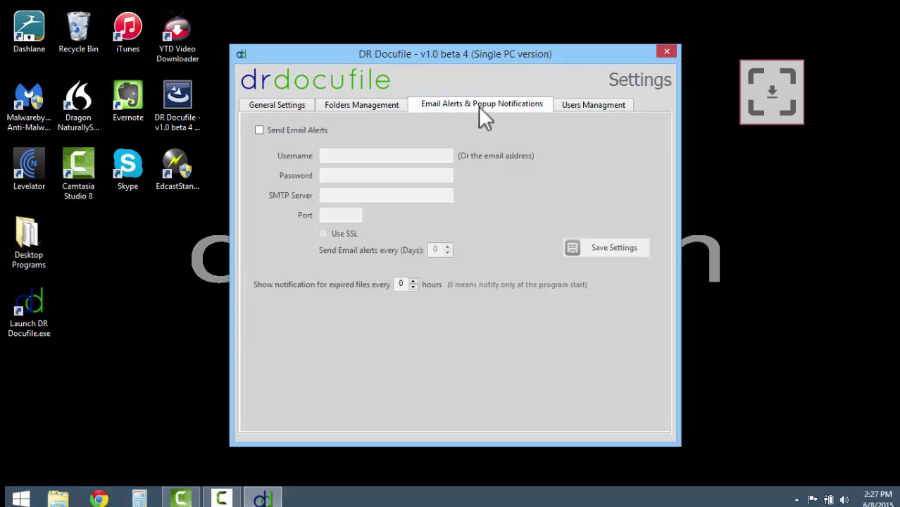
left_click(259, 131)
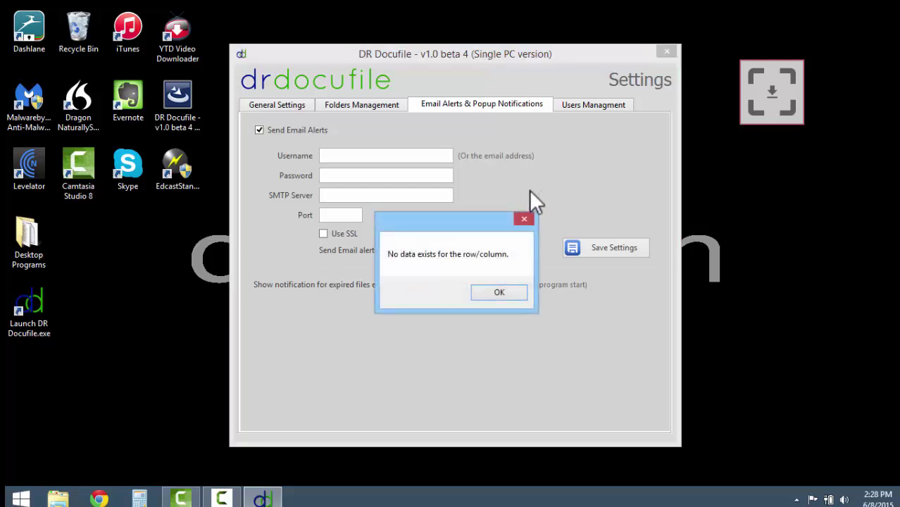
left_click(524, 219)
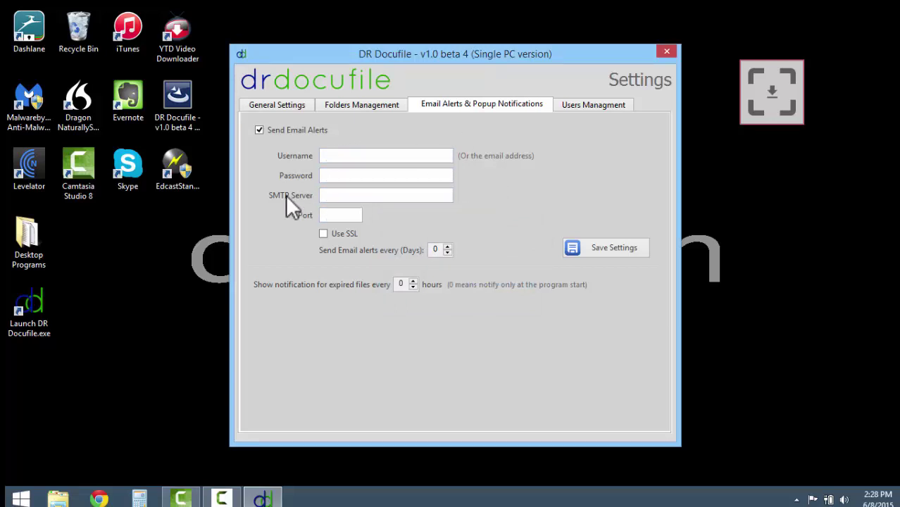
left_click(331, 216)
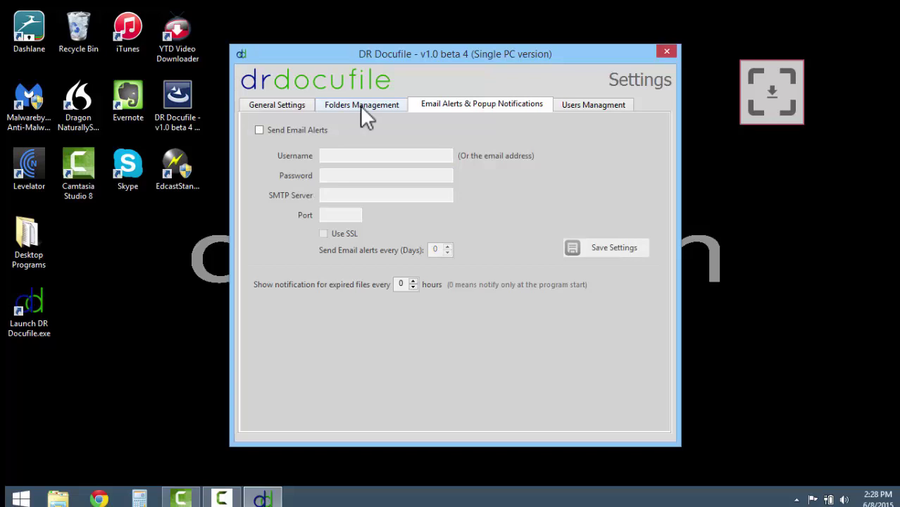
On Folders Management, set the main directory to This PC > Desktop.
left_click(359, 105)
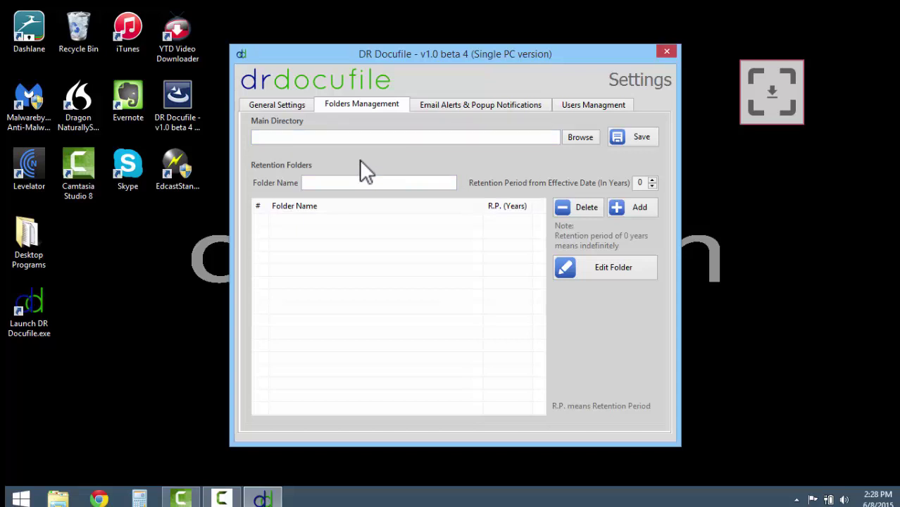
left_click(576, 138)
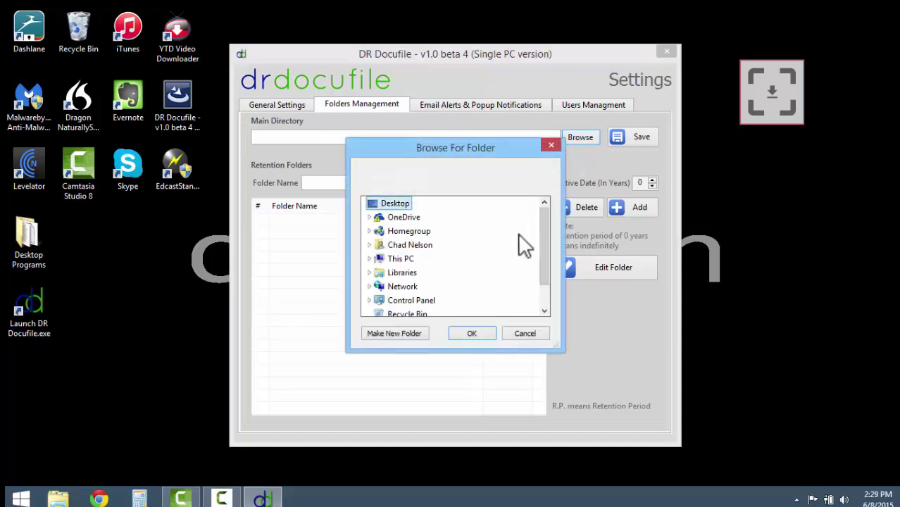
double_click(403, 260)
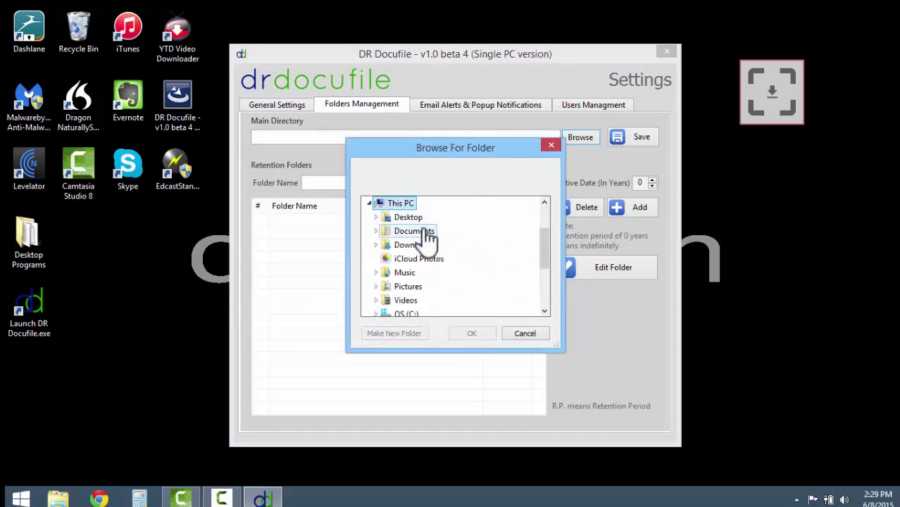
double_click(408, 217)
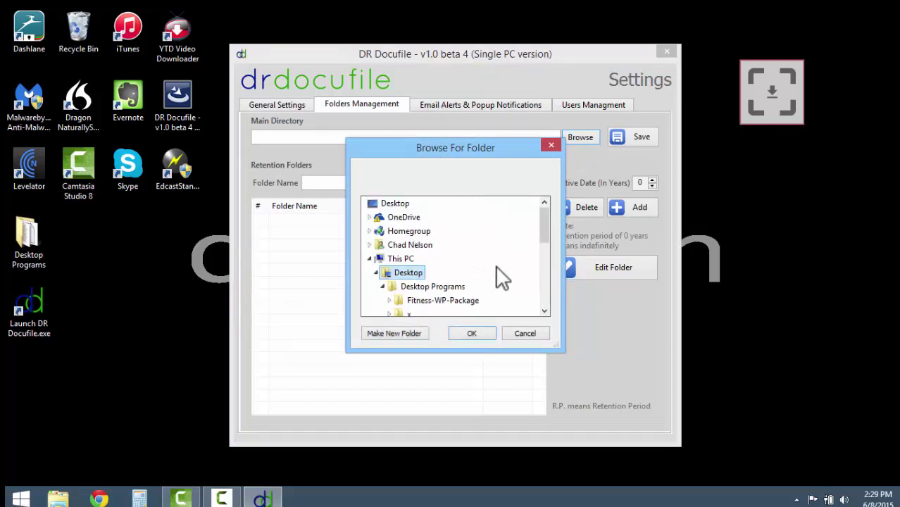
left_click(473, 332)
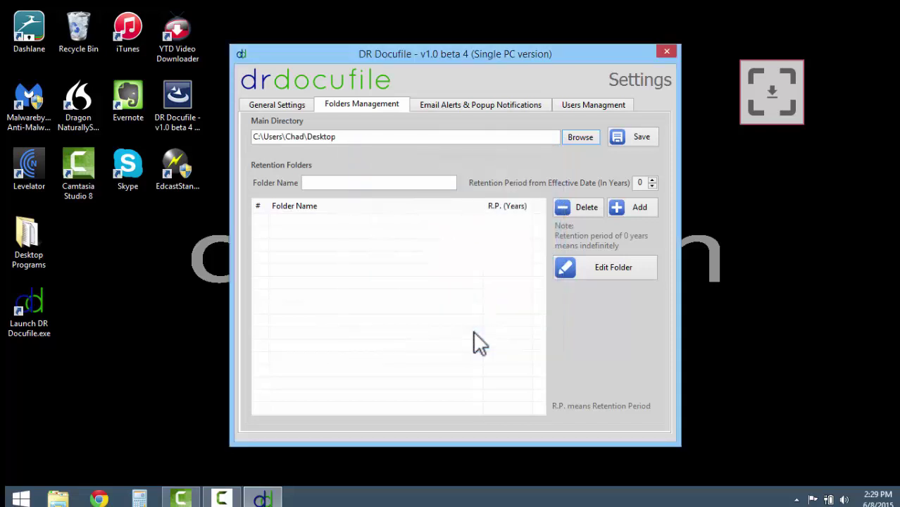
Save the Desktop directory, accept the default folders, and answer No to over 150 employees.
left_click(640, 140)
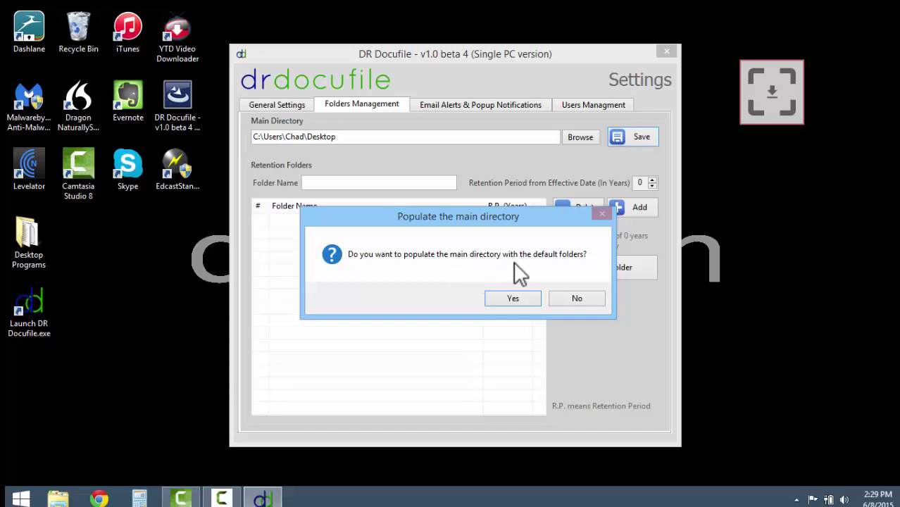
key("Return")
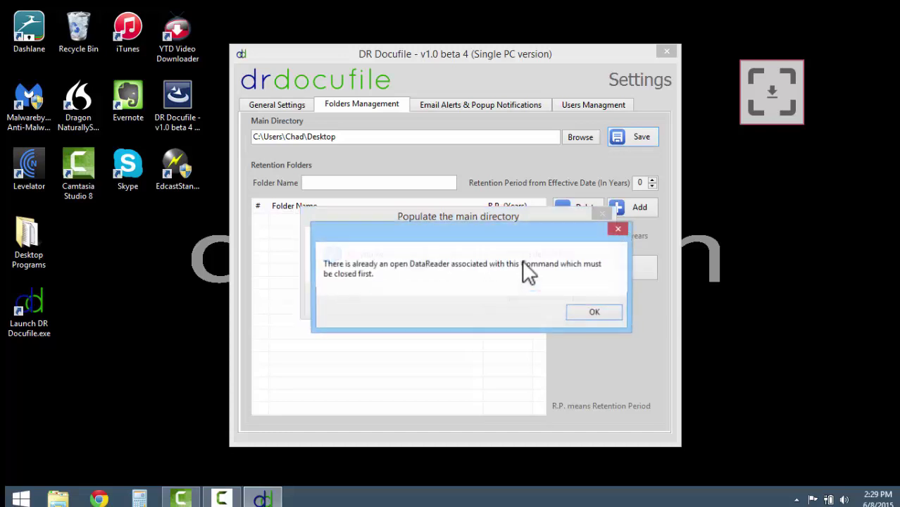
left_click(590, 323)
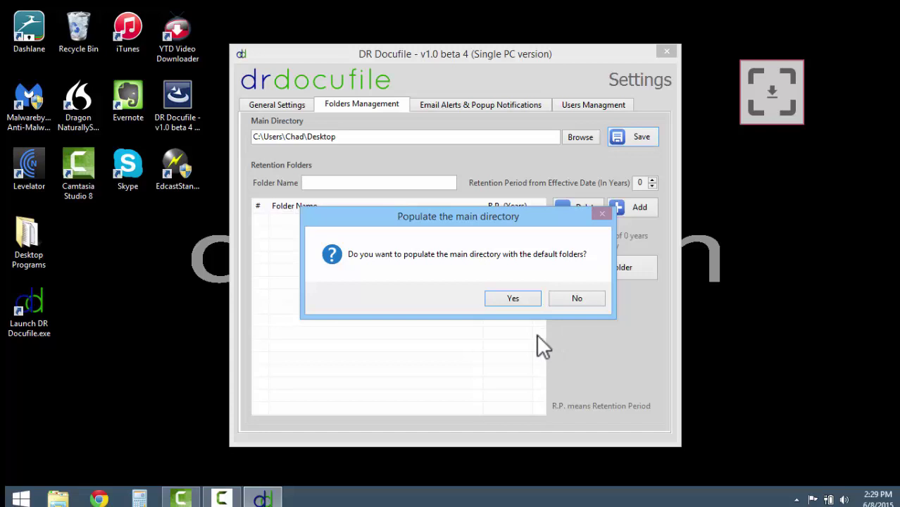
left_click(522, 299)
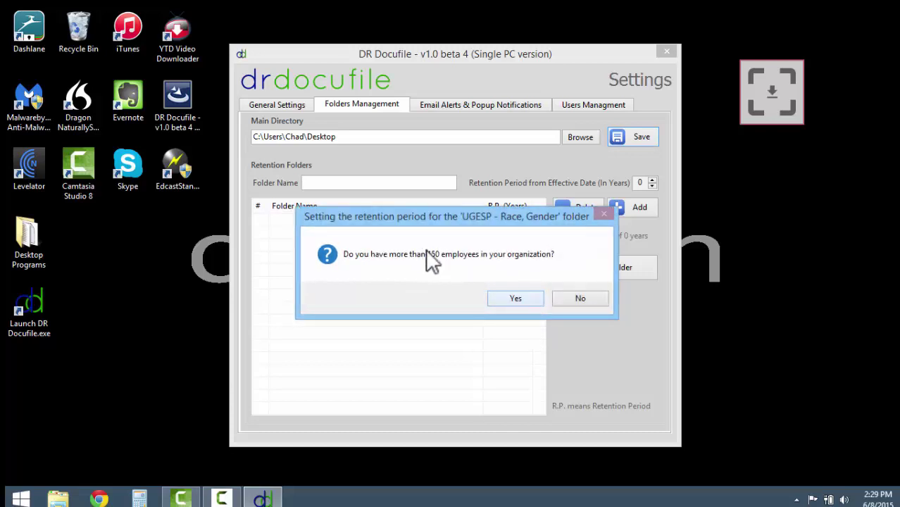
left_click(578, 299)
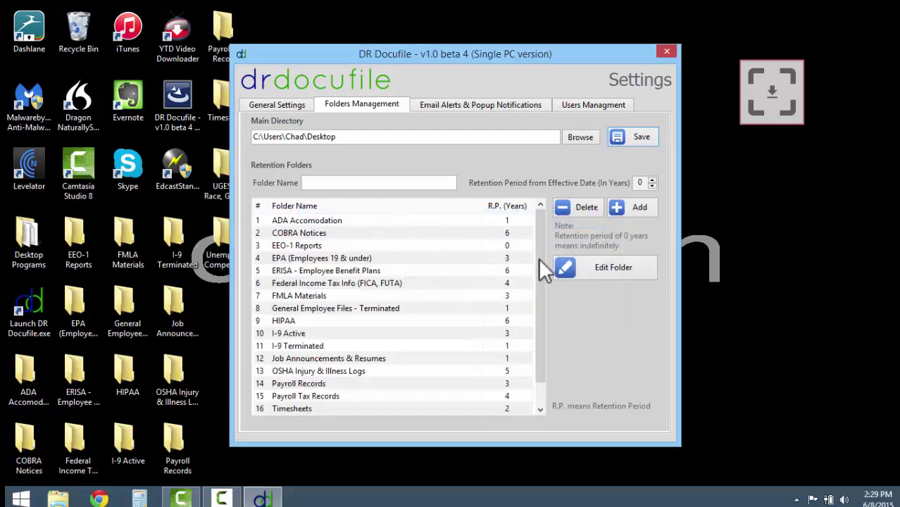
left_click_drag(539, 260, 537, 305)
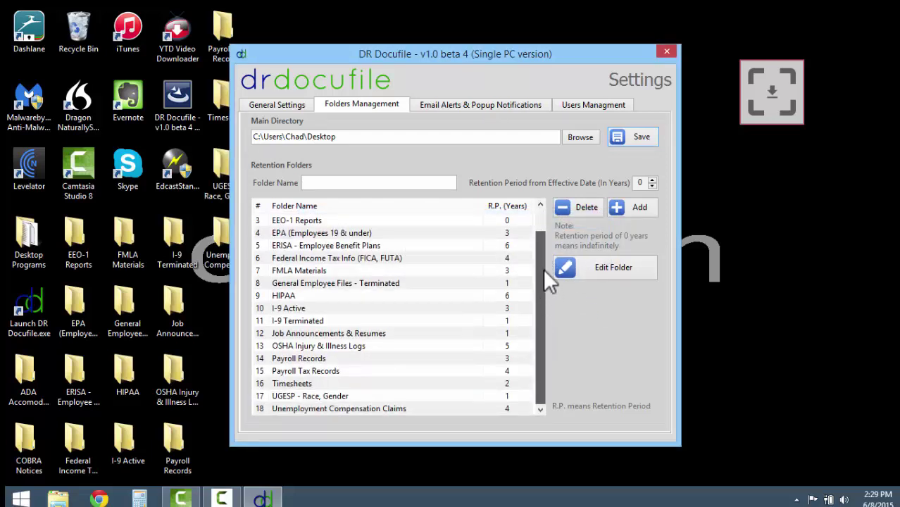
scroll(543, 268, "up", 1)
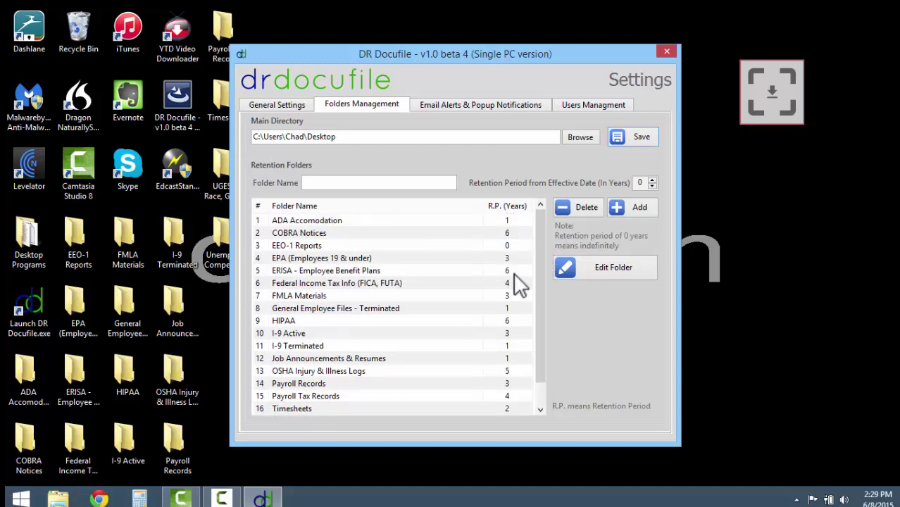
left_click_drag(539, 255, 537, 283)
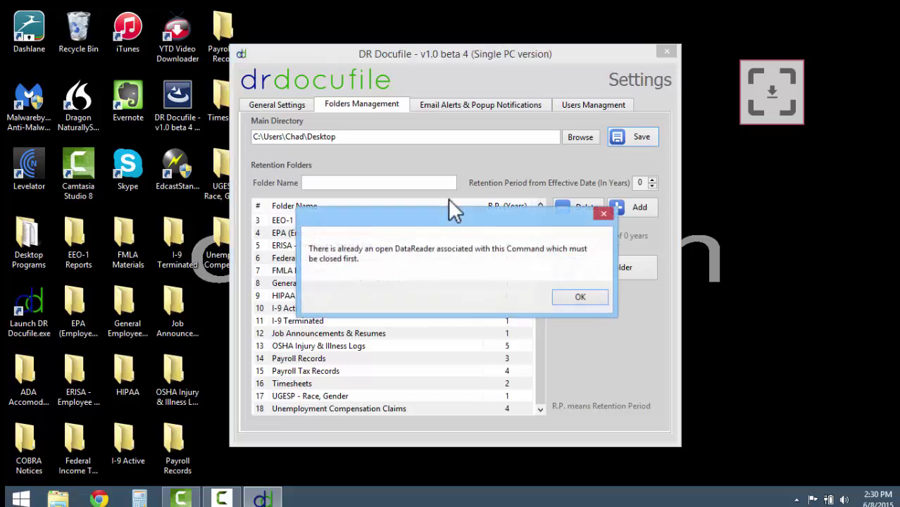
left_click(581, 297)
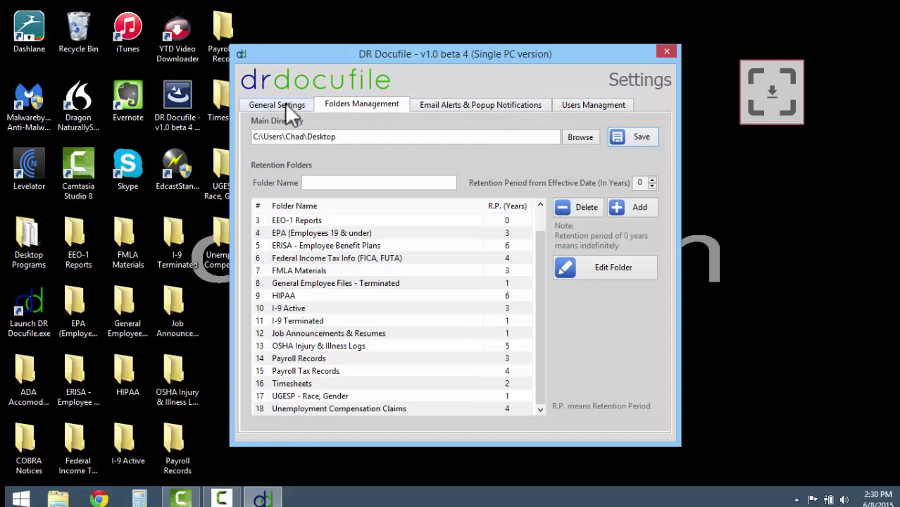
left_click(666, 52)
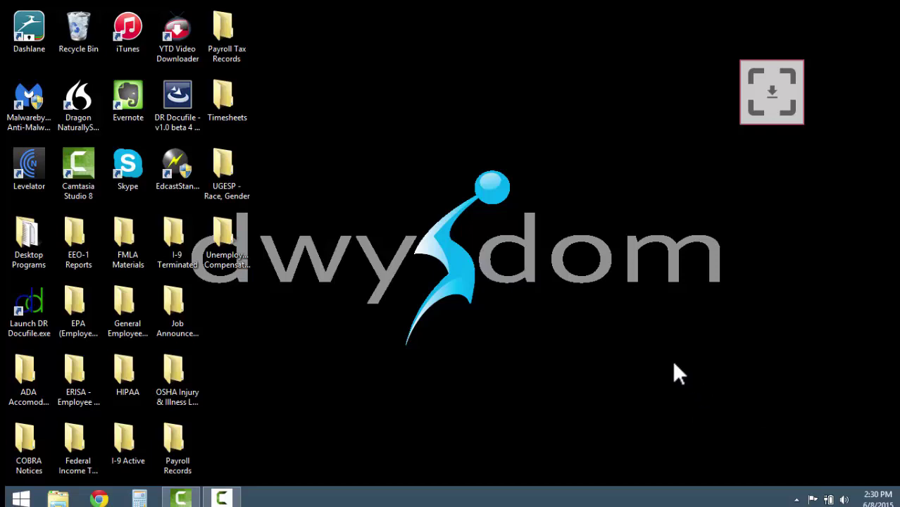
Drag the PDF 2013_09_06_16_54_27 (1) from OneDrive Documents to the desktop and close Explorer.
left_click(61, 497)
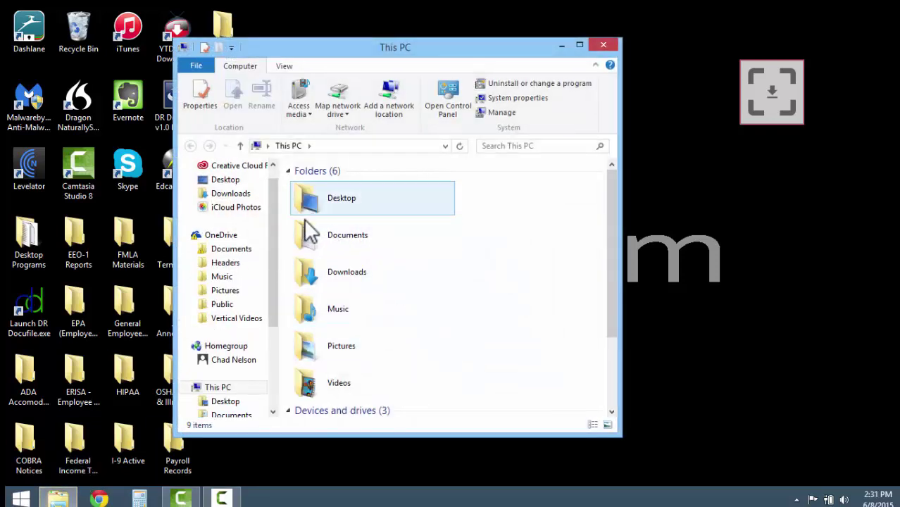
left_click(251, 253)
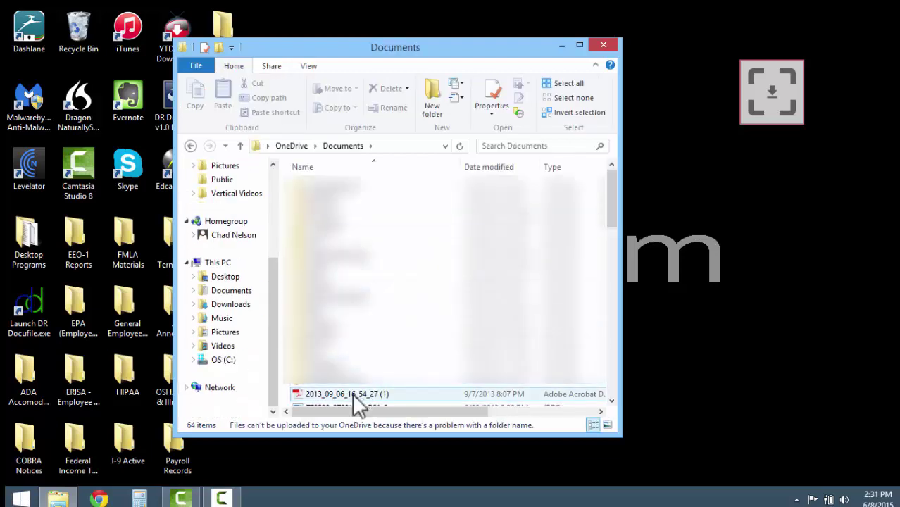
left_click_drag(352, 393, 725, 381)
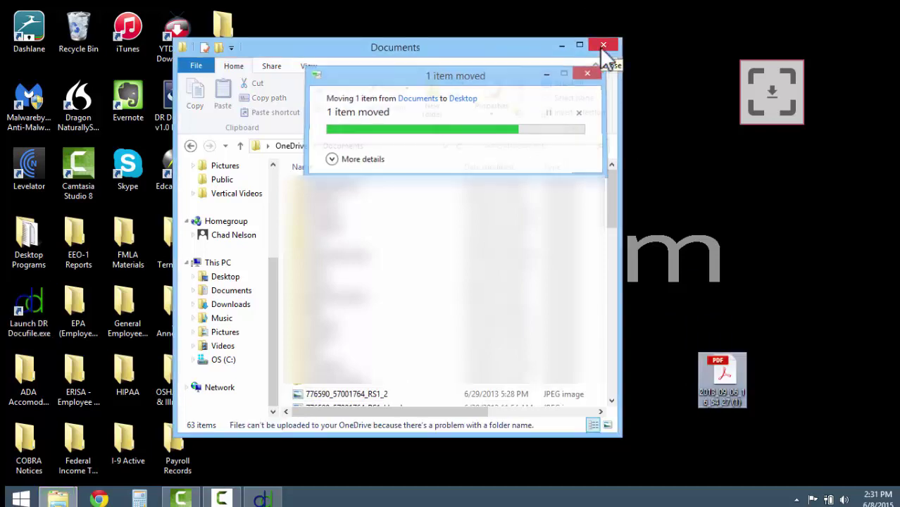
left_click(603, 46)
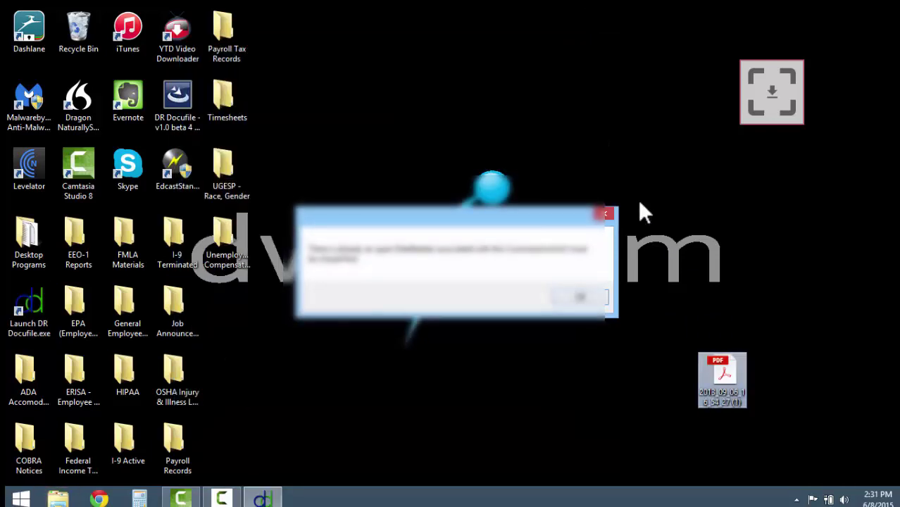
Dismiss the error, drop the desktop PDF onto the drop window, and choose ADA Accomodation.
left_click(587, 299)
left_click_drag(725, 393, 730, 324)
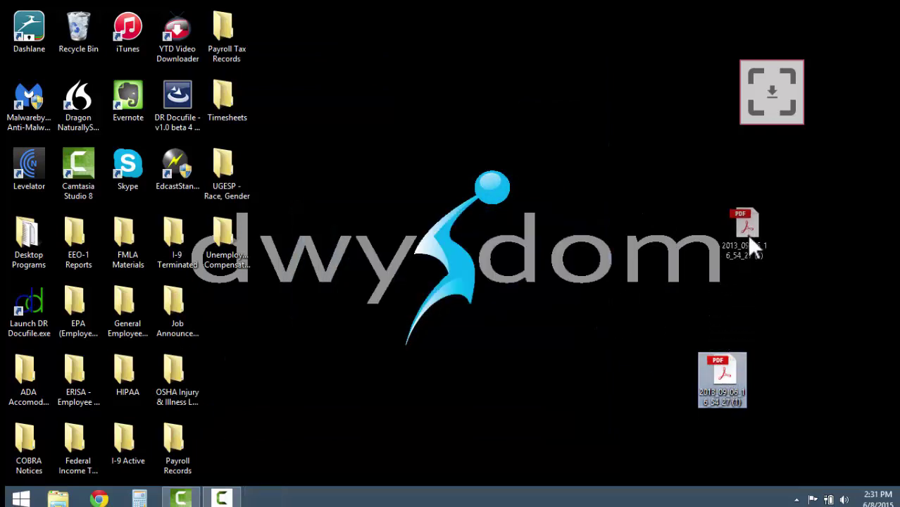
left_click_drag(752, 245, 757, 219)
left_click_drag(762, 147, 768, 100)
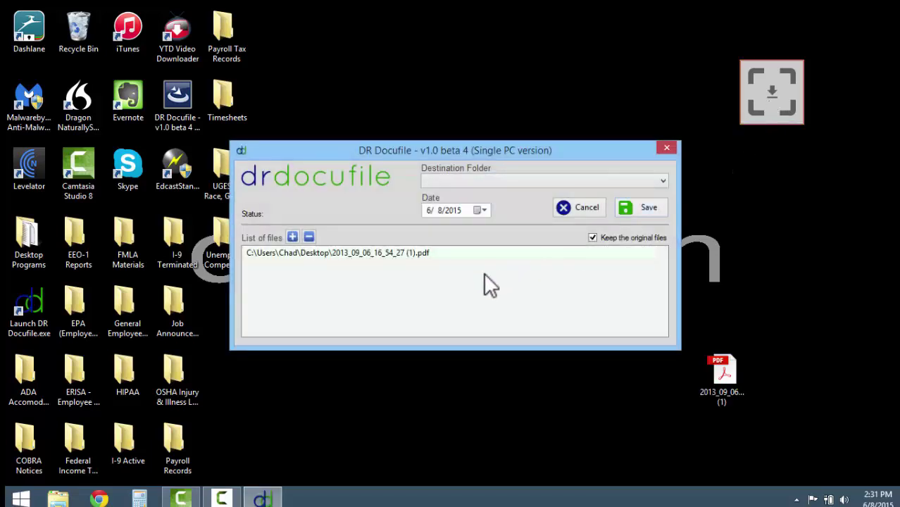
left_click(595, 180)
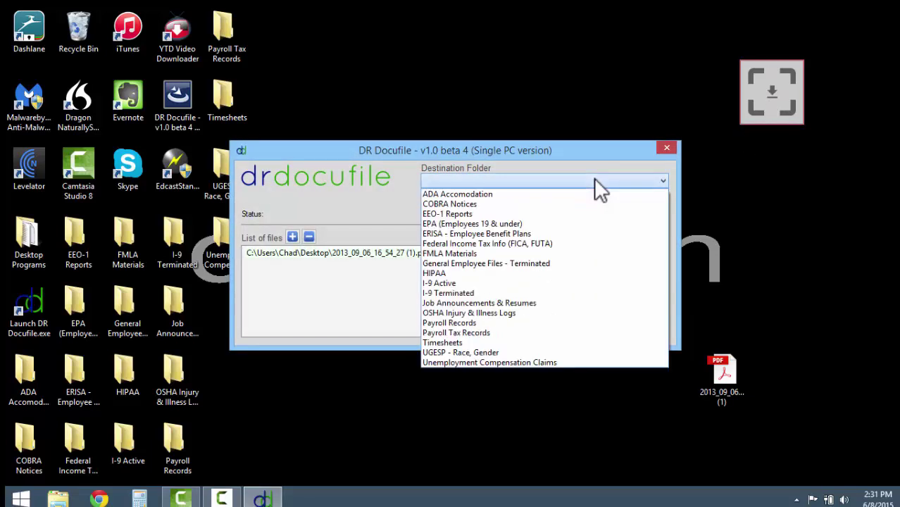
left_click(550, 195)
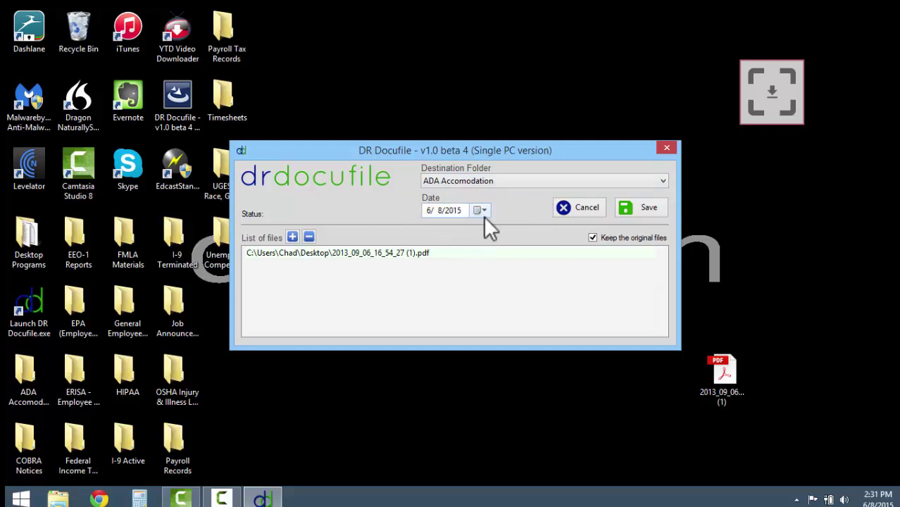
Set the effective date to June 1, 2014 in the calendar.
left_click(481, 211)
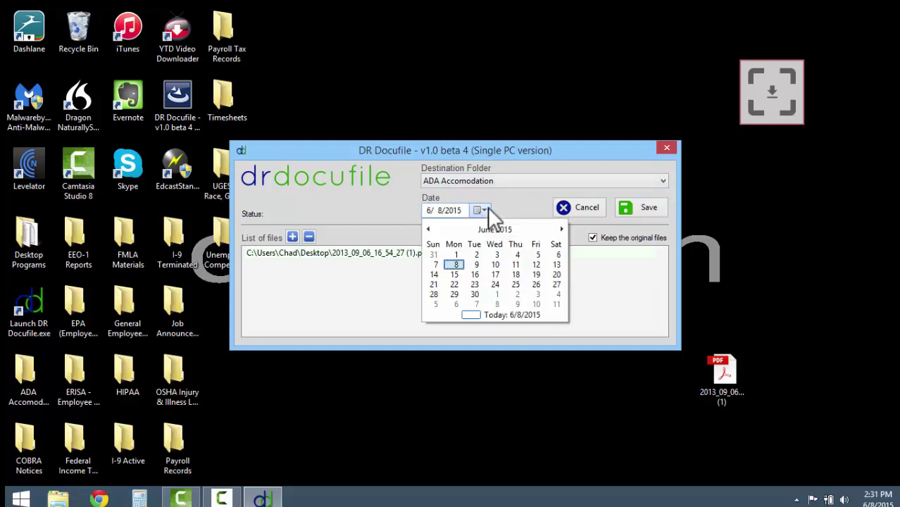
left_click(428, 229)
left_click(428, 229)
left_click(428, 229)
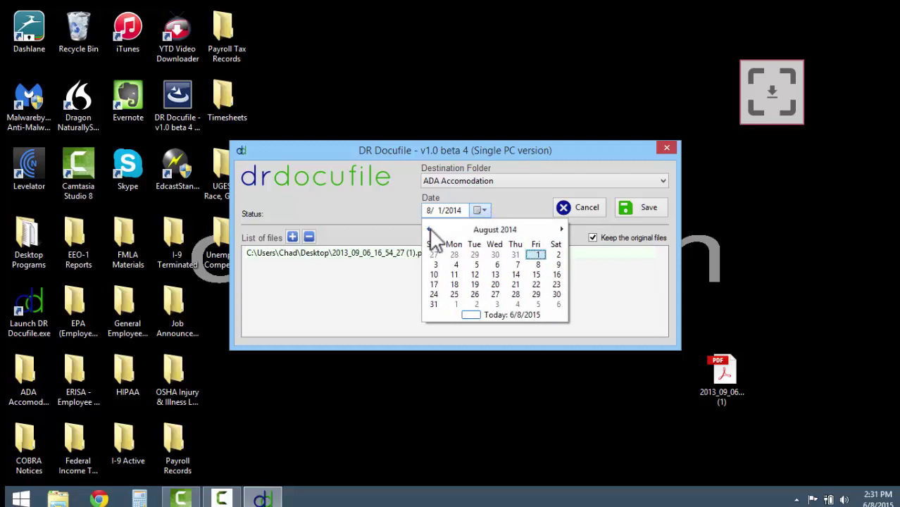
left_click(428, 229)
left_click(428, 229)
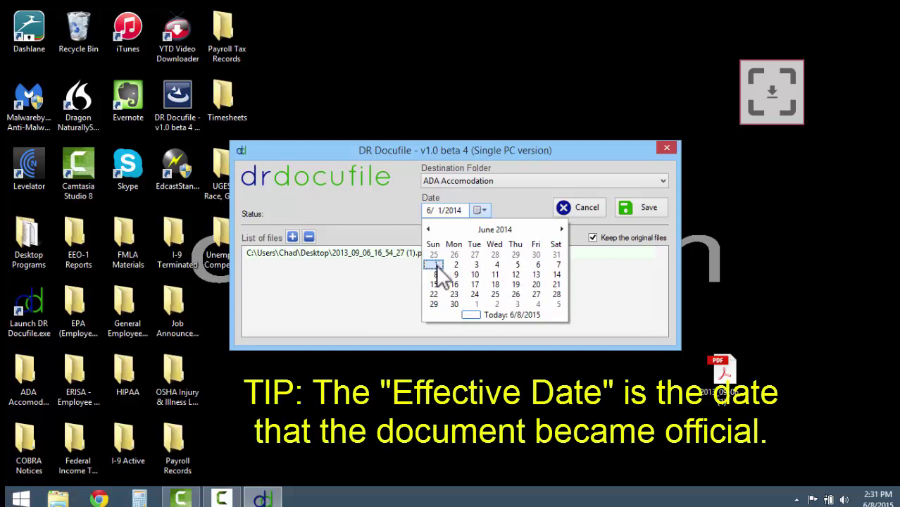
left_click(434, 264)
Save the queued PDF into ADA Accomodation and acknowledge the completion message.
left_click(416, 252)
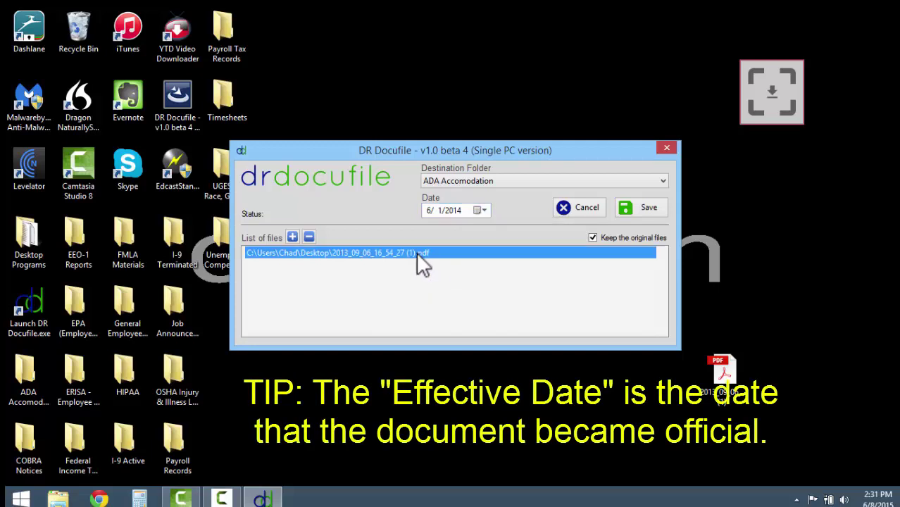
left_click(627, 207)
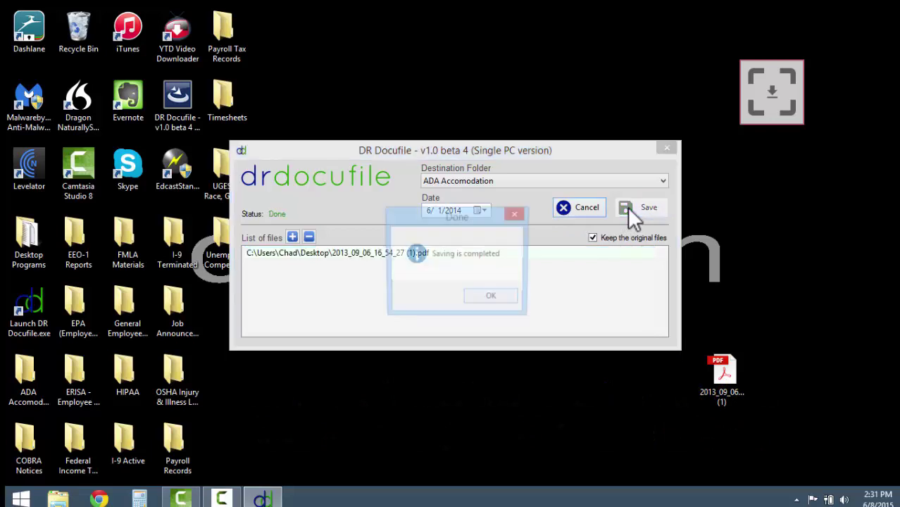
left_click(495, 298)
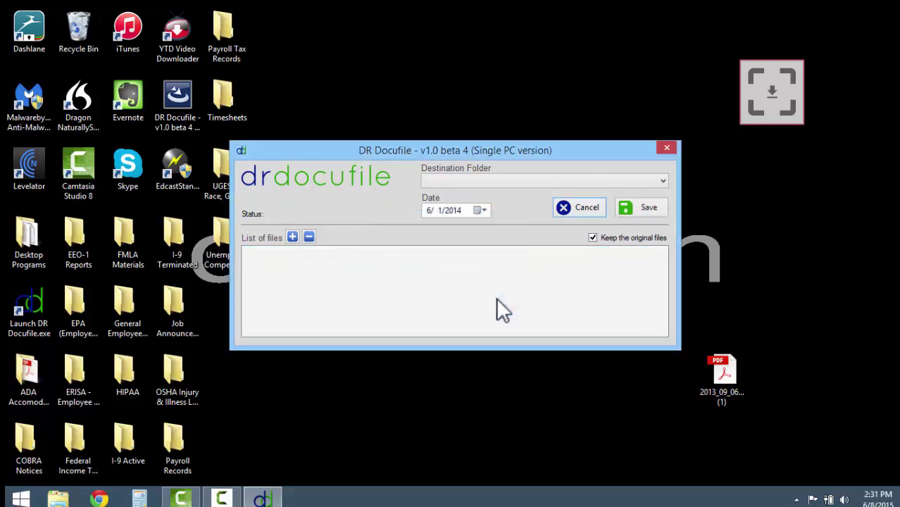
Close DR Docufile and confirm 20140601_2013_09_06_16_54_27 (1) is in ADA Accomodation, dismissing the PDF error.
left_click(667, 150)
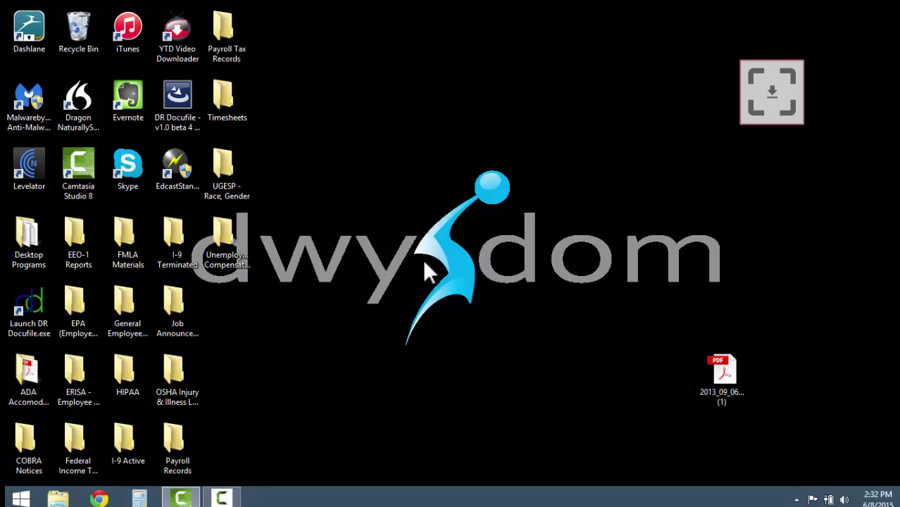
double_click(39, 373)
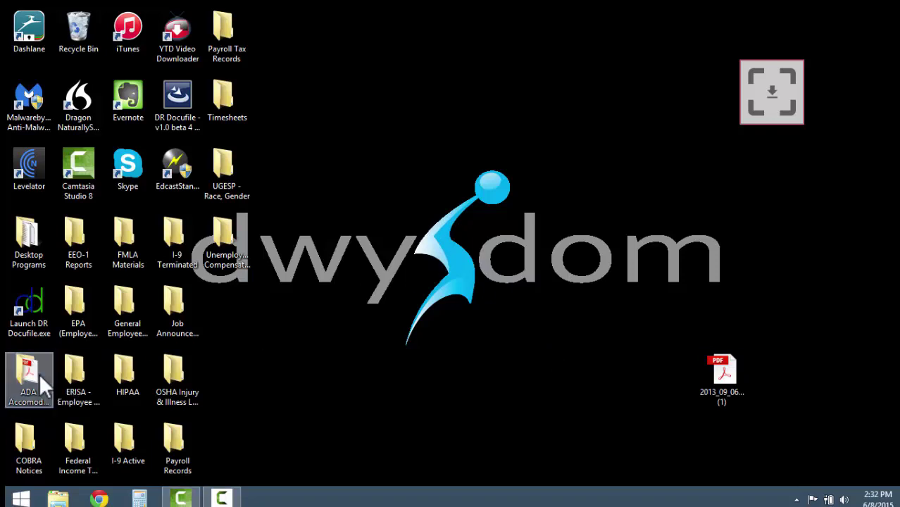
double_click(313, 185)
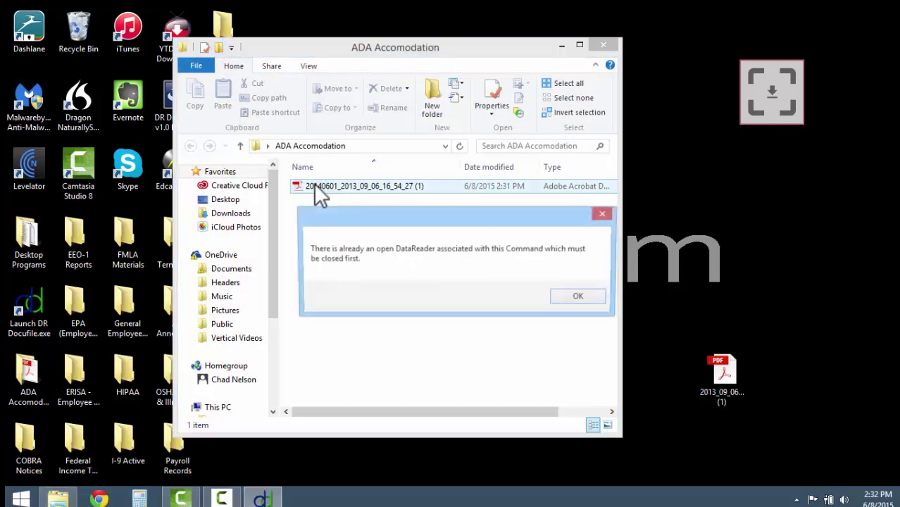
left_click(574, 300)
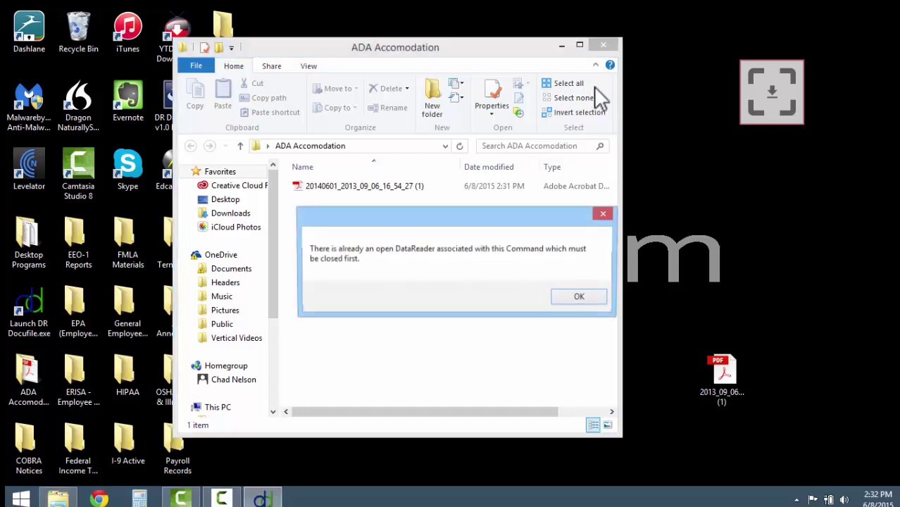
left_click(580, 298)
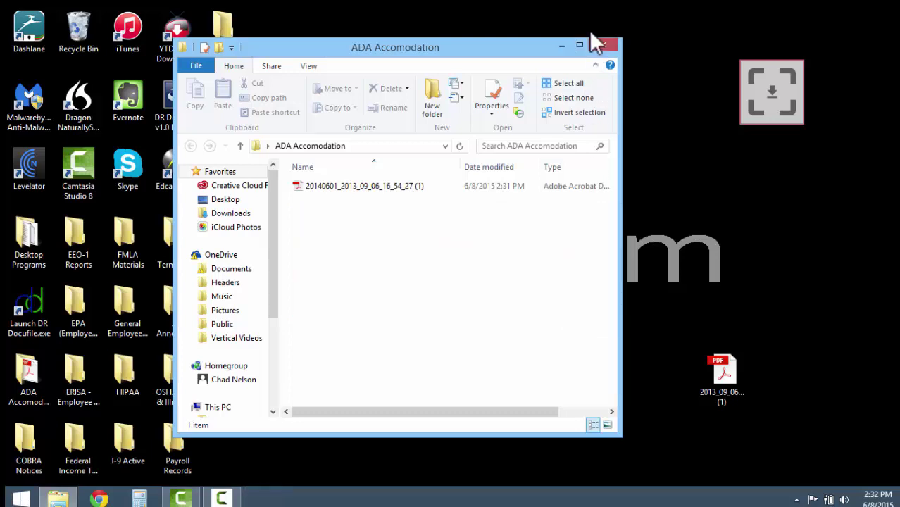
left_click(603, 46)
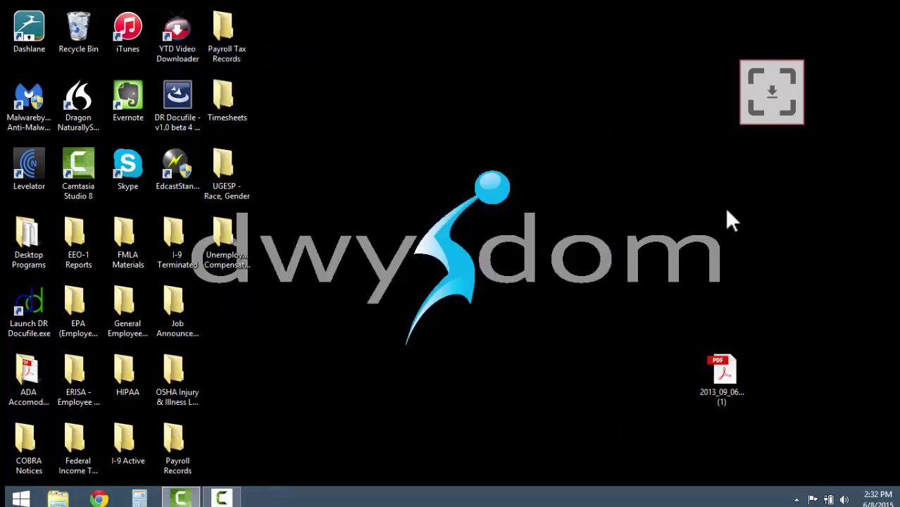
Launch Check Expired Files from the DR Docufile tray icon and log in with the admin credentials.
left_click(797, 499)
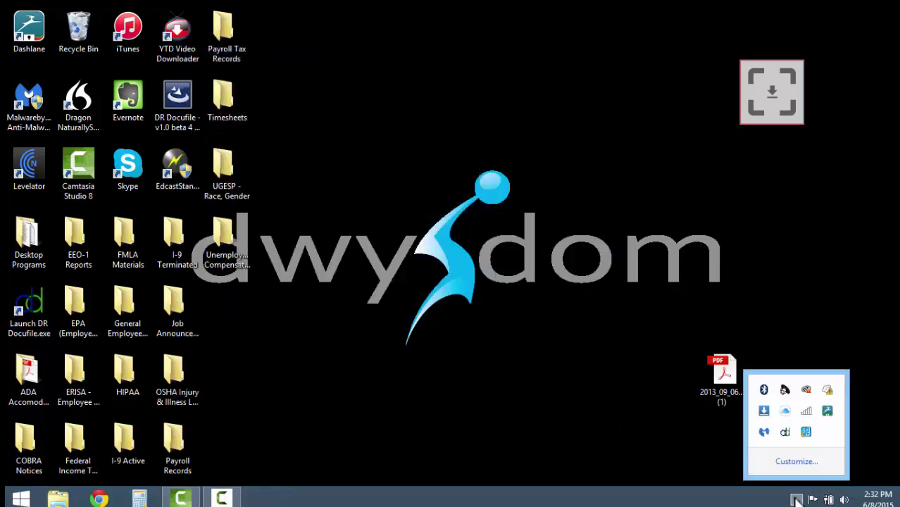
right_click(784, 432)
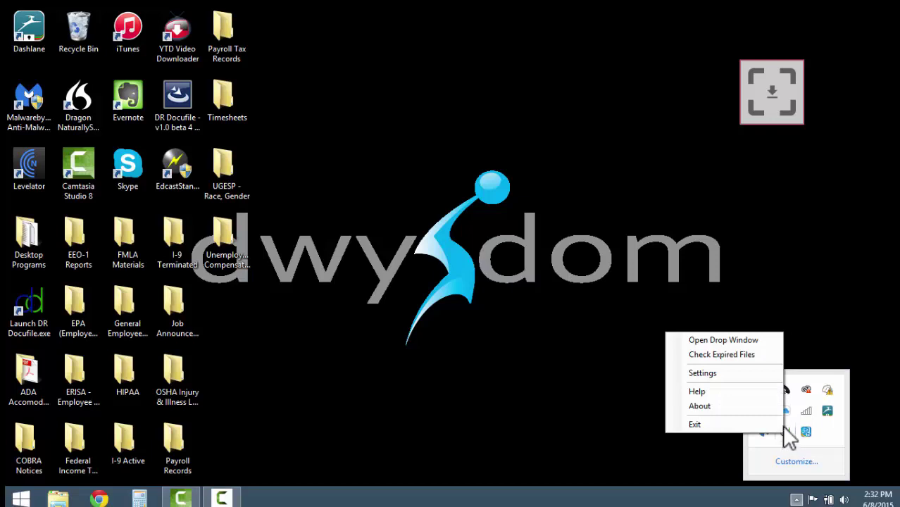
left_click(746, 354)
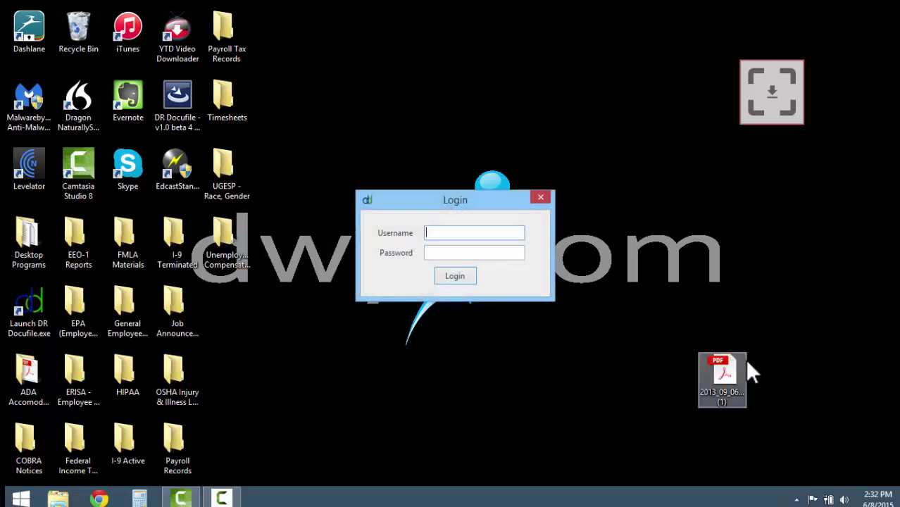
type("admin")
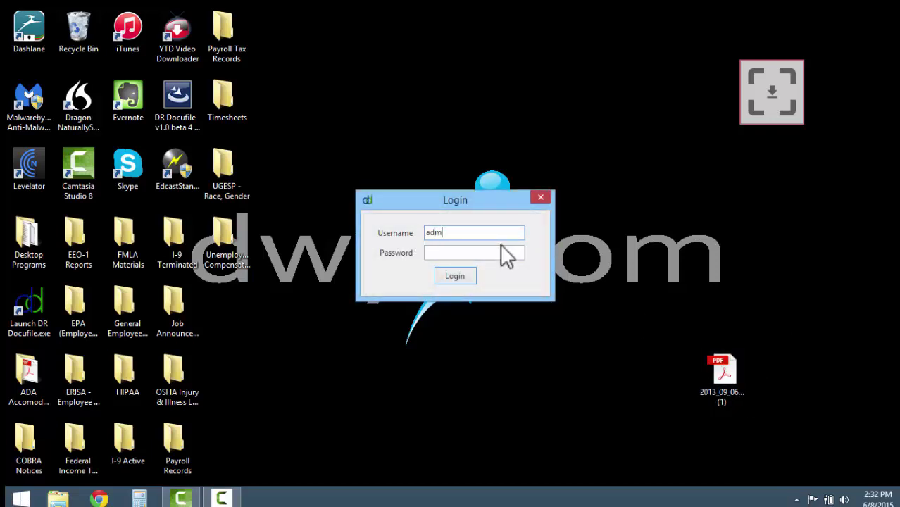
key("Tab")
type("admin")
key("Return")
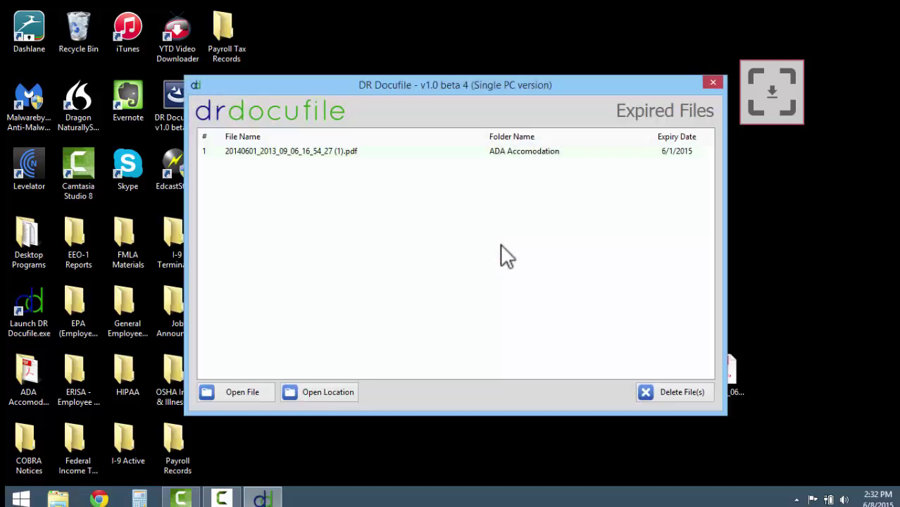
Delete the expired 20140601_2013_09_06_16_54_27 (1).pdf from ADA Accomodation and close Expired Files.
left_click(355, 152)
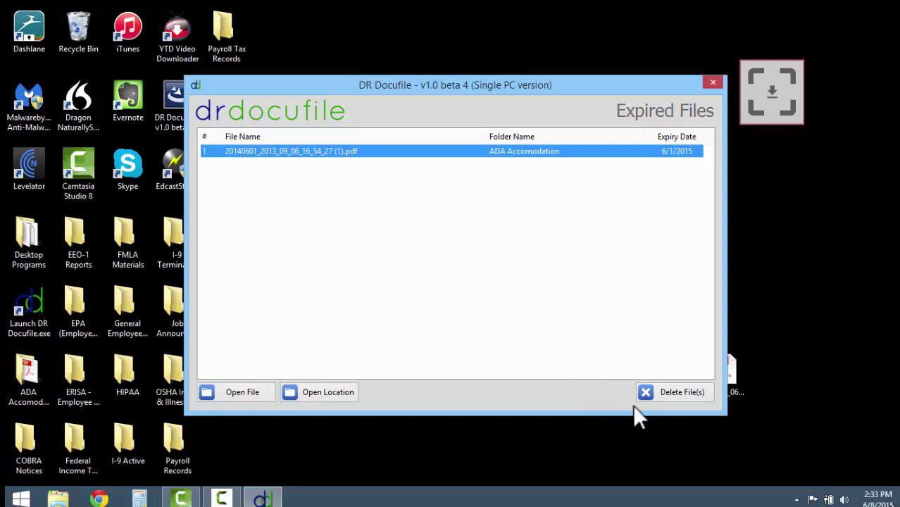
left_click(671, 393)
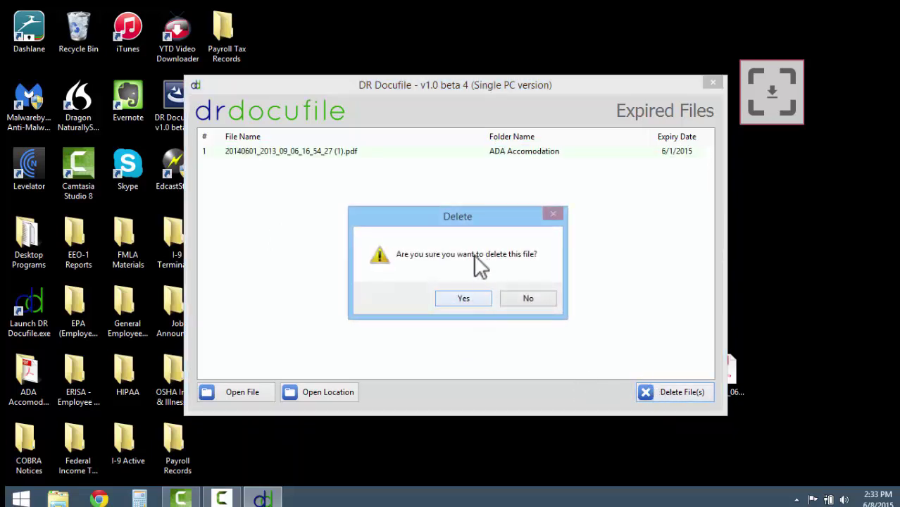
left_click(472, 300)
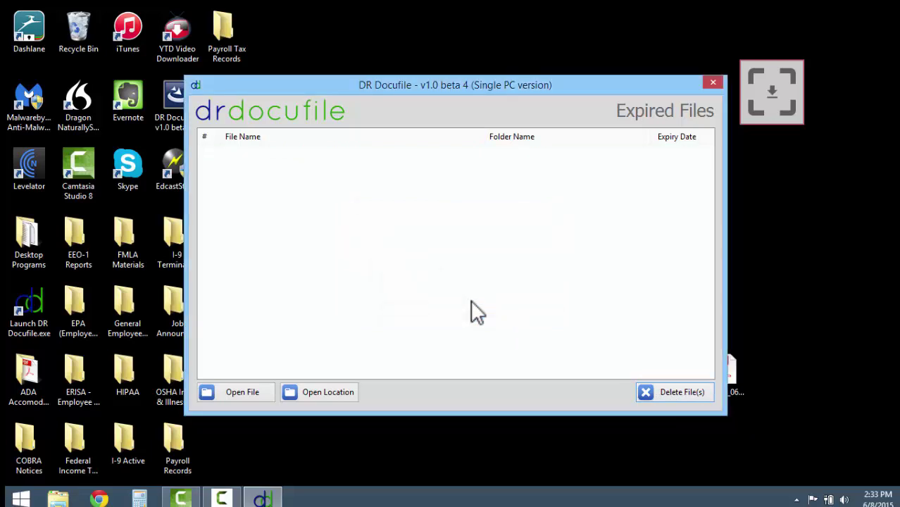
left_click(712, 84)
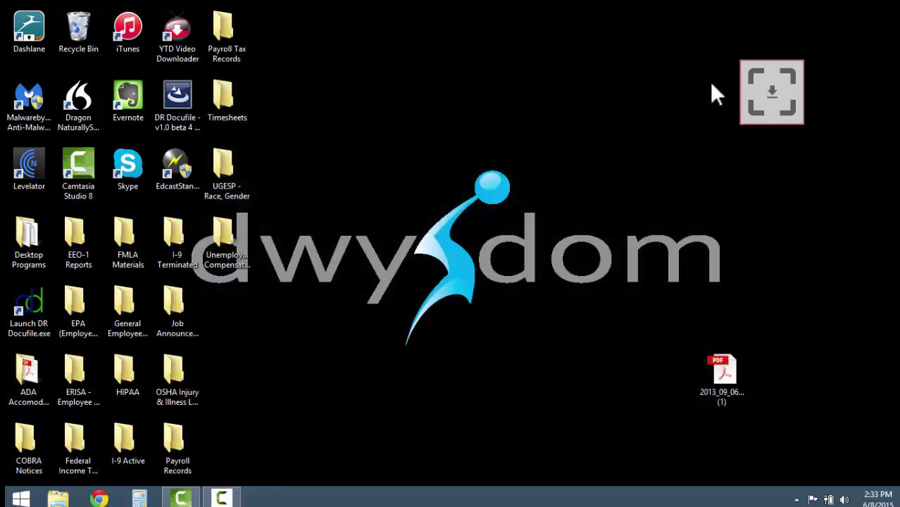